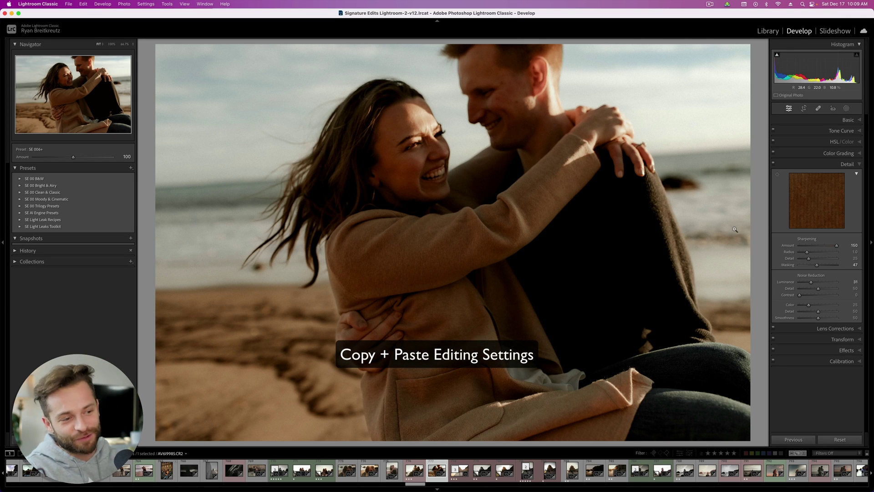
Copy all of the beach couple photo's settings, including masking and crop
key(super+c)
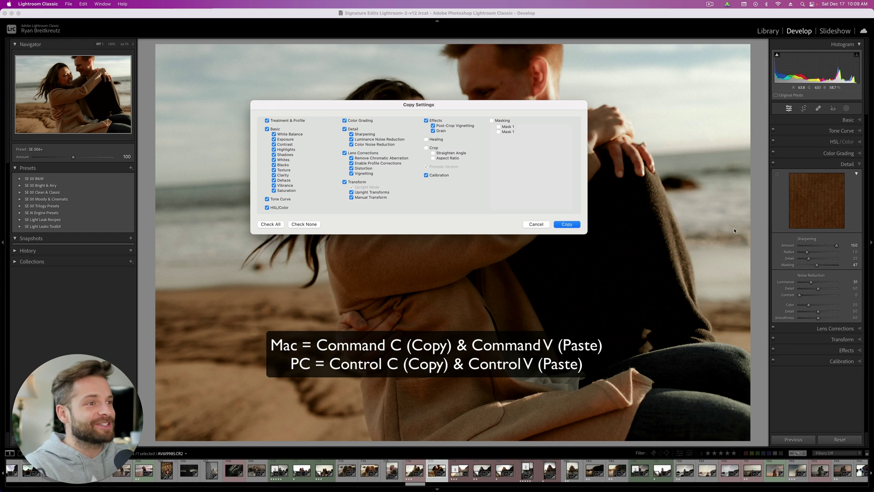
click(270, 224)
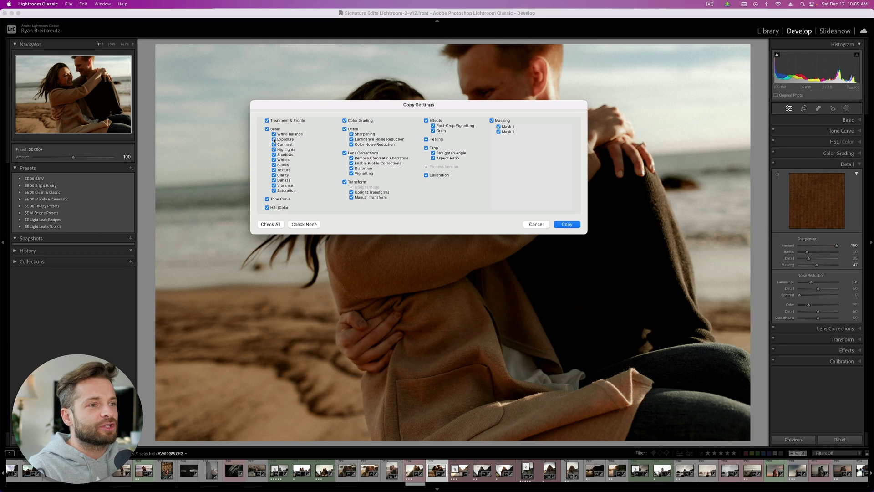
key(Return)
Paste the copied settings onto the next rock-and-beach kiss photo and lower its exposure
key(Right)
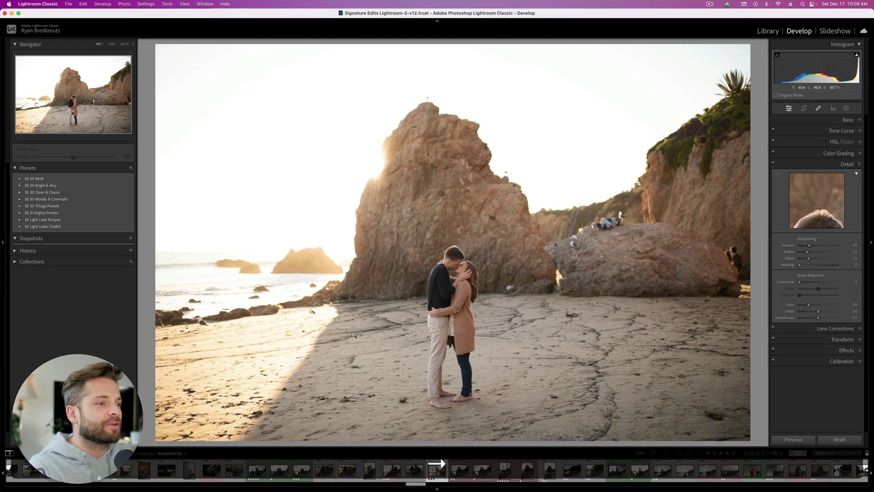
key(super+shift+v)
key(shift+minus)
key(shift+minus)
key(shift+minus)
key(shift+minus)
key(shift+minus)
key(shift+equal)
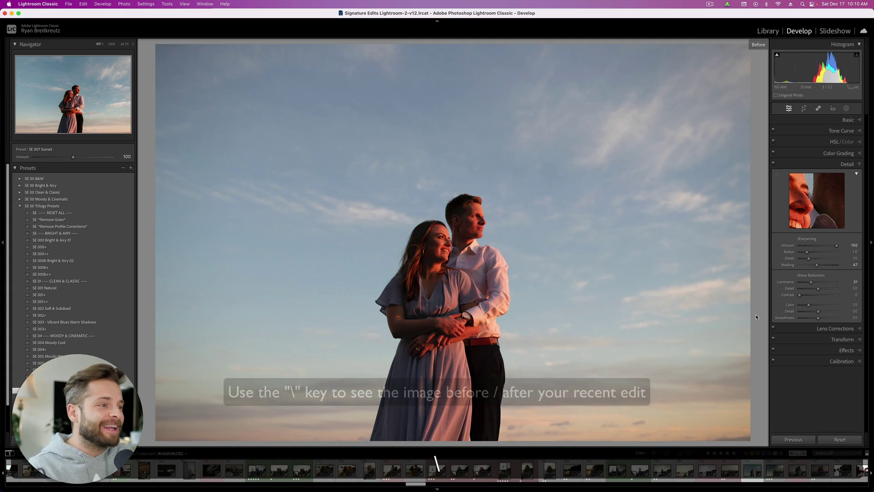
Toggle the sunset couple photo to its Before view, then back to the edited After view
key(backslash)
key(backslash)
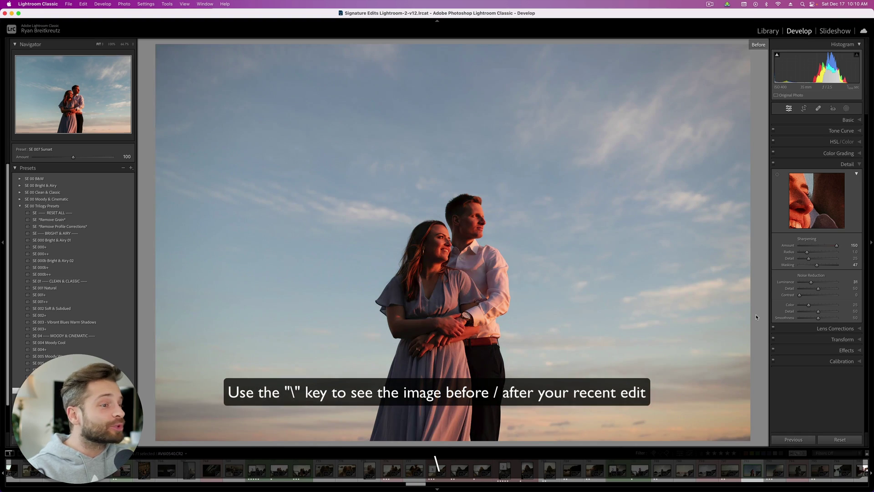
key(backslash)
key(backslash)
key(backslash)
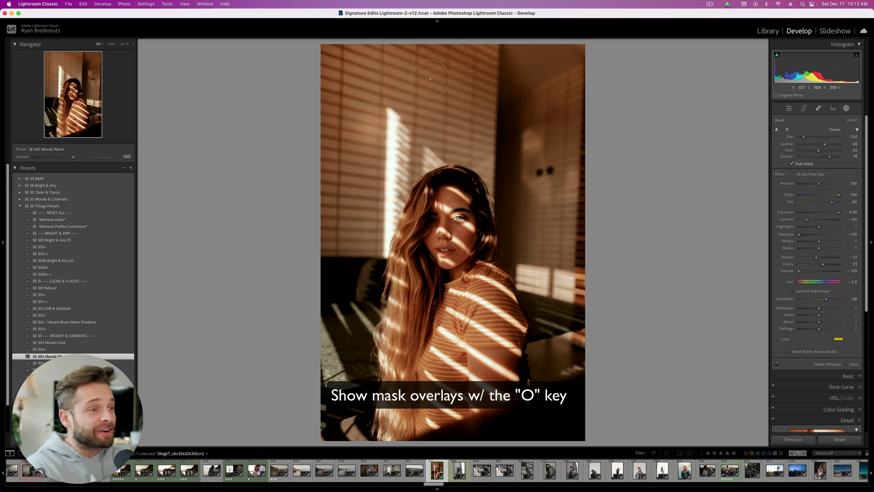
Show the sun-flare brush mask as a coloured overlay, extend it down the right side, and view overlay colours
mouse_move(387, 118)
mouse_down()
mouse_move(396, 39)
mouse_move(347, 59)
mouse_move(363, 90)
mouse_move(488, 77)
mouse_move(418, 89)
mouse_move(443, 109)
mouse_move(397, 152)
mouse_move(354, 158)
mouse_move(334, 207)
mouse_move(381, 196)
mouse_move(400, 142)
mouse_move(455, 100)
mouse_move(531, 84)
mouse_up()
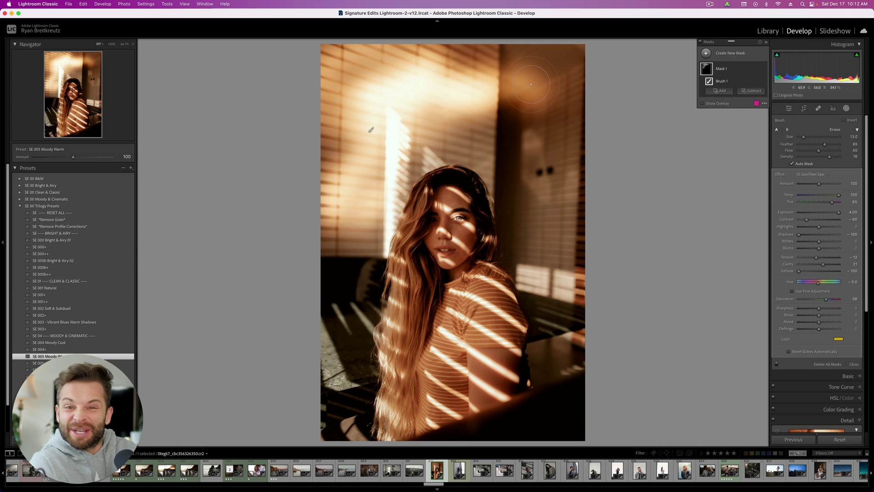
key(o)
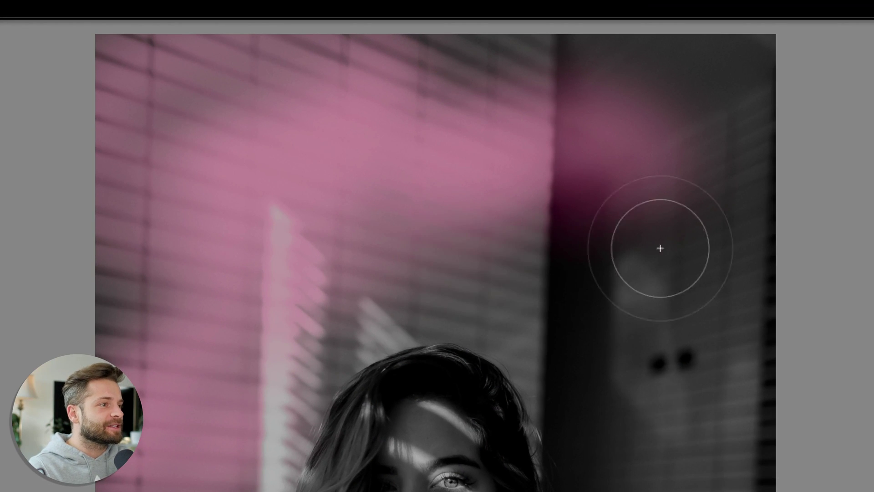
drag(635, 421, 642, 255)
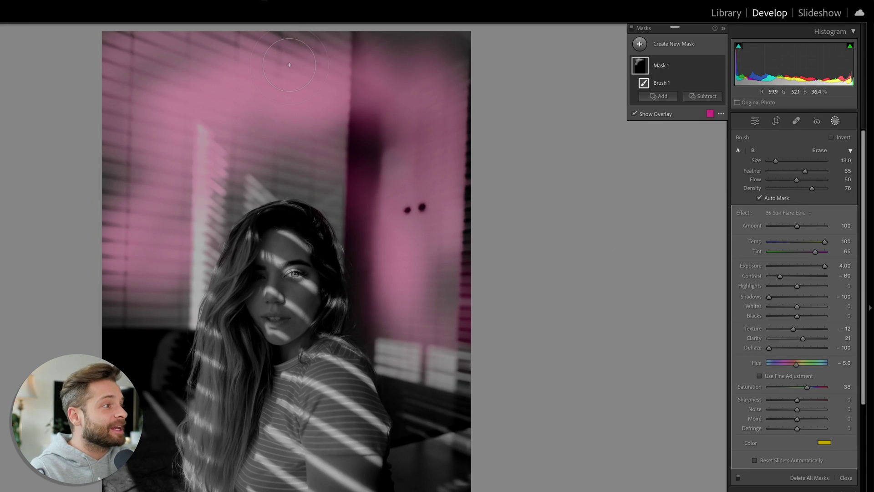
click(711, 114)
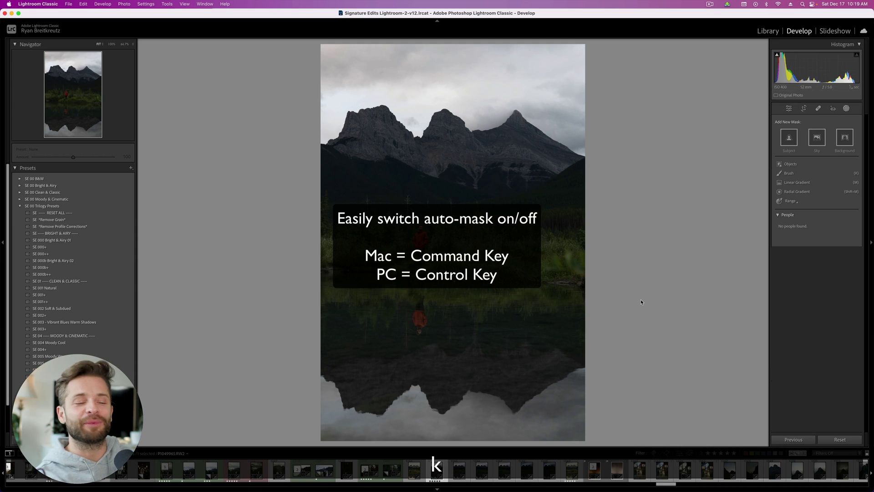
Paint a brush mask over the mountain sky's left and right parts with auto-masking on
key(k)
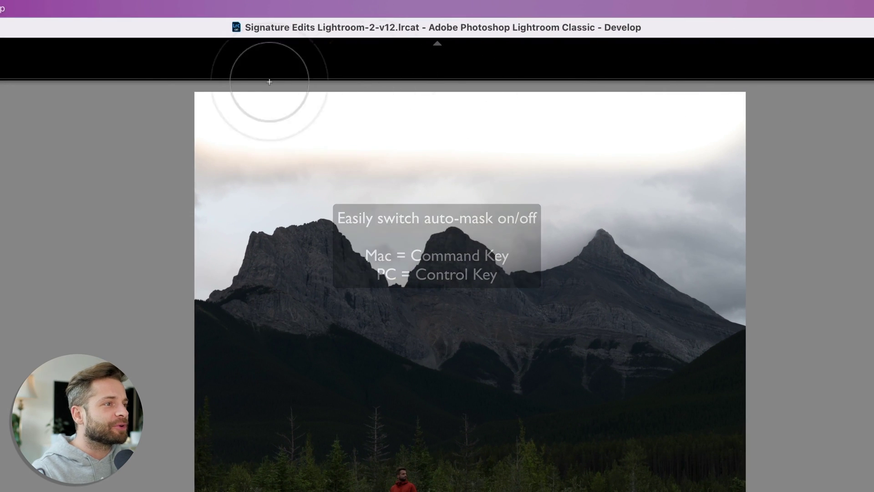
mouse_move(190, 116)
mouse_down()
mouse_move(153, 232)
mouse_move(155, 255)
mouse_move(219, 138)
mouse_move(351, 136)
mouse_move(395, 160)
mouse_move(394, 198)
mouse_up()
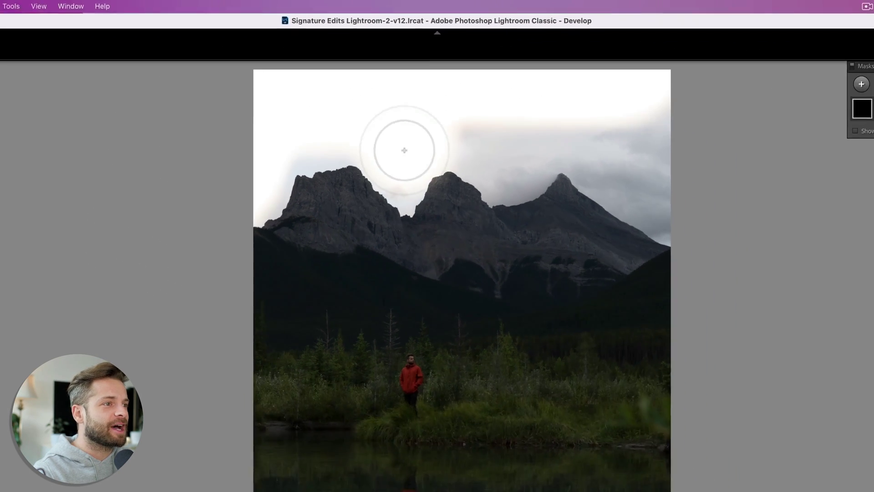
click(793, 163)
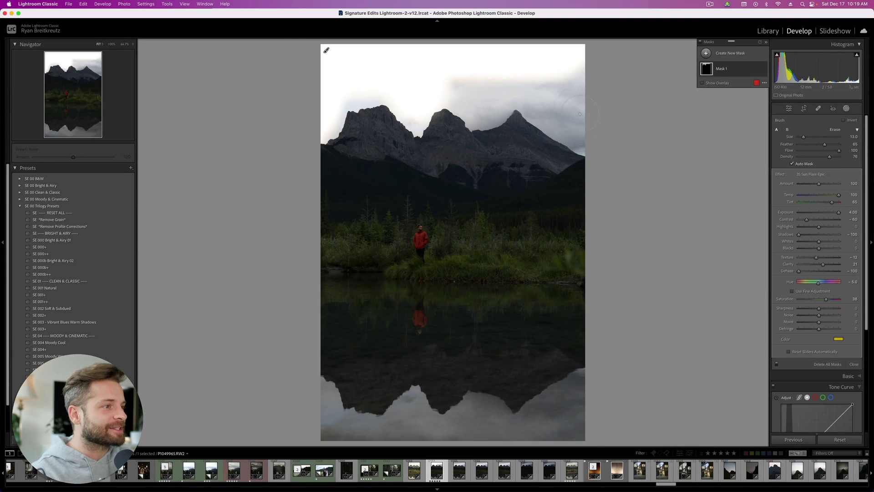
mouse_move(580, 114)
mouse_down()
mouse_move(595, 155)
mouse_move(562, 93)
mouse_move(538, 82)
mouse_up()
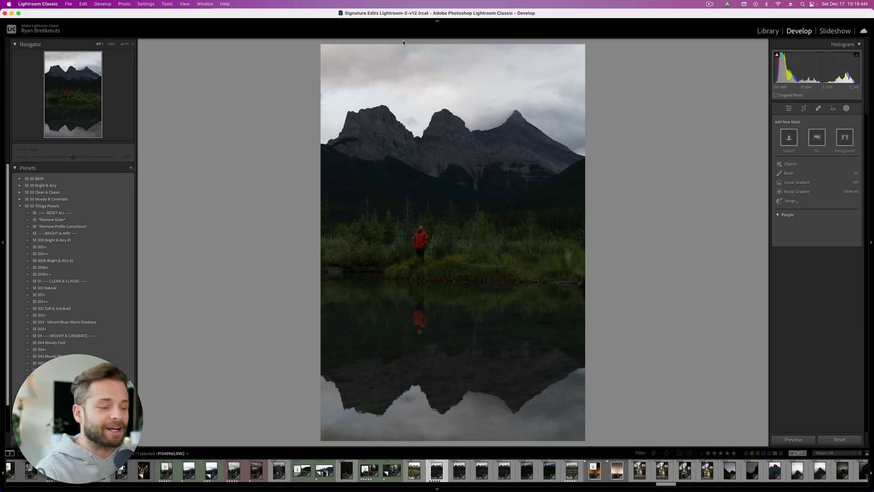
Paint a new sun-flare glow brush mask across the sky and peaks with auto-masking off
key(k)
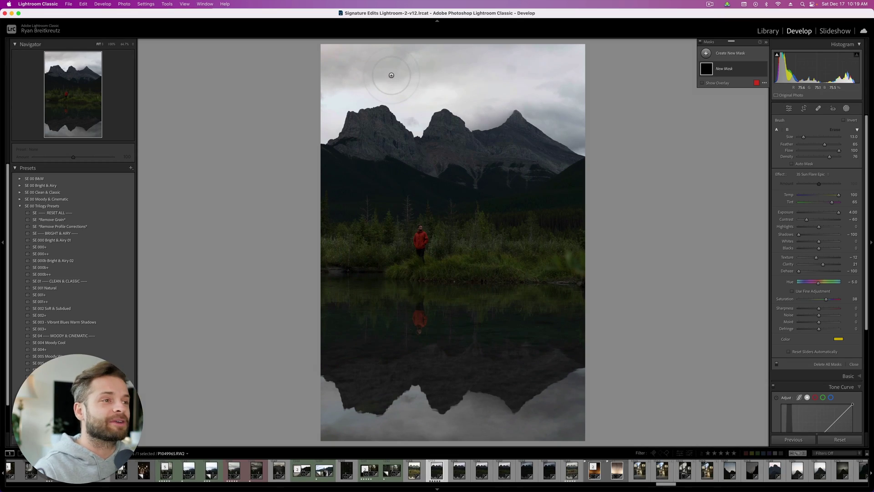
key(super)
drag(326, 57, 326, 87)
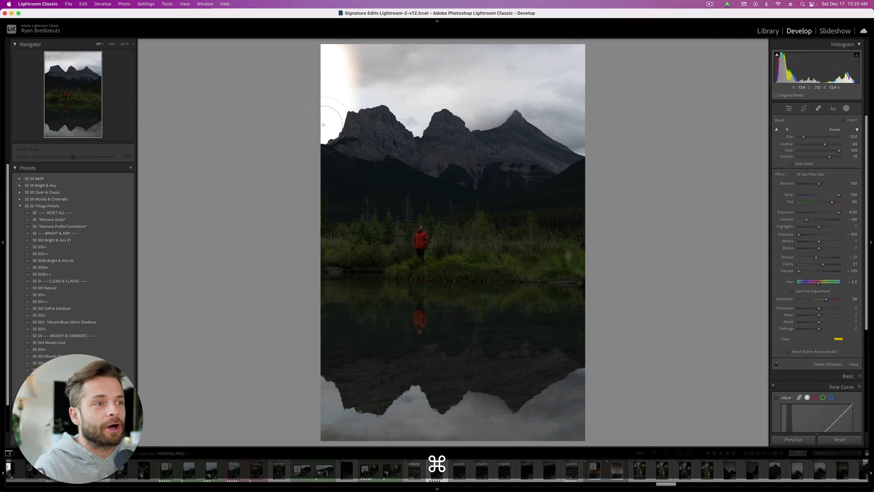
mouse_move(324, 125)
mouse_down()
mouse_move(343, 54)
mouse_move(362, 92)
mouse_move(381, 37)
mouse_move(389, 90)
mouse_up()
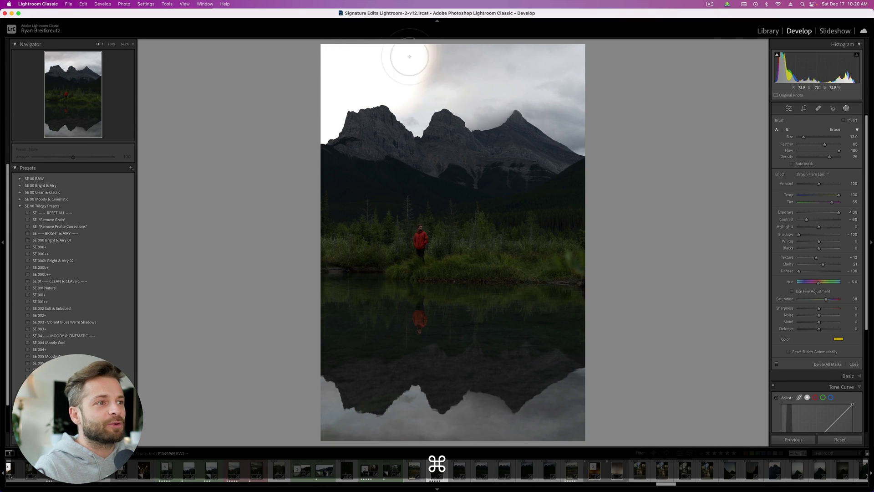
drag(409, 57, 409, 117)
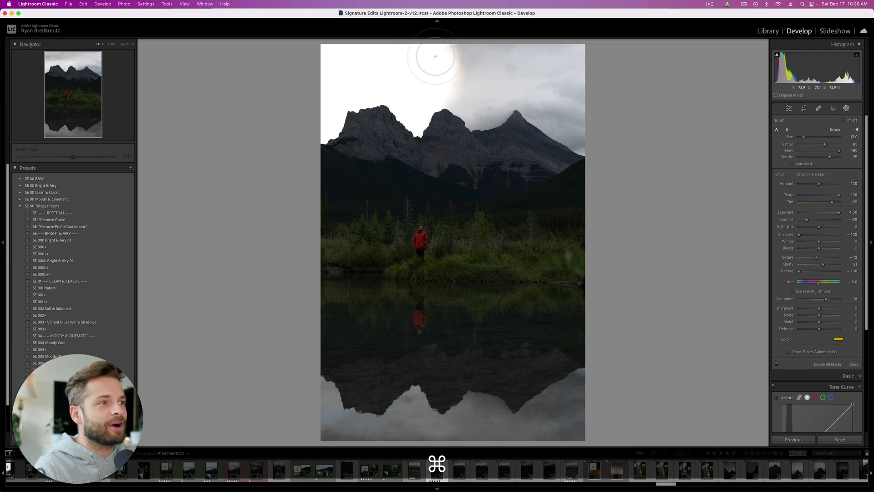
mouse_move(446, 61)
mouse_down()
mouse_move(454, 163)
mouse_move(398, 132)
mouse_move(341, 128)
mouse_up()
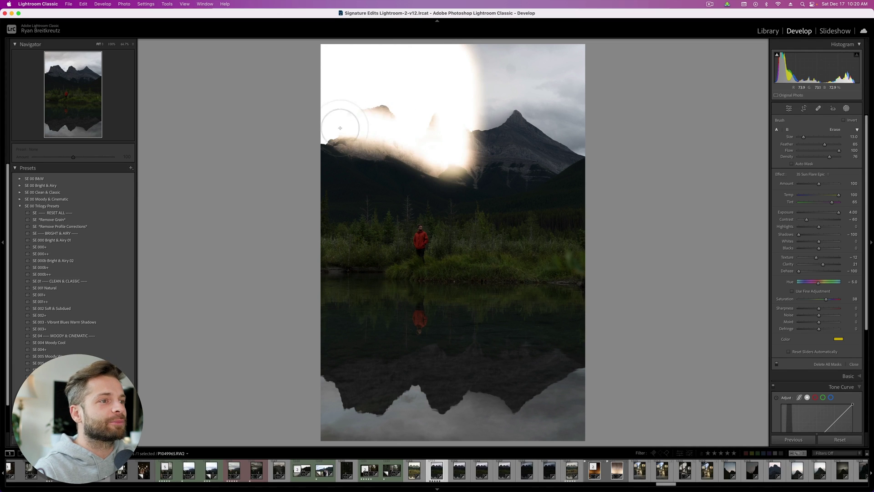
mouse_move(469, 76)
mouse_down()
mouse_move(504, 82)
mouse_move(513, 117)
mouse_up()
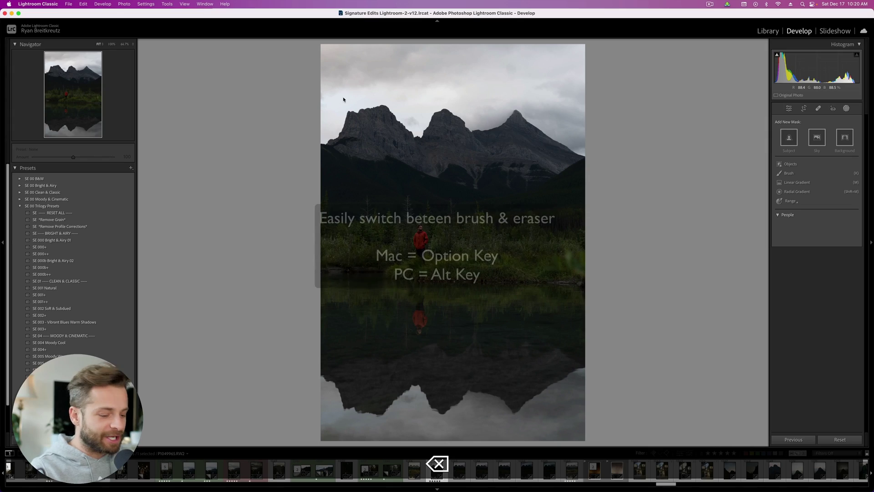
Paint a new sun-flare brush mask across the top of the sky, then switch the brush to Erase
key(k)
drag(338, 82, 546, 69)
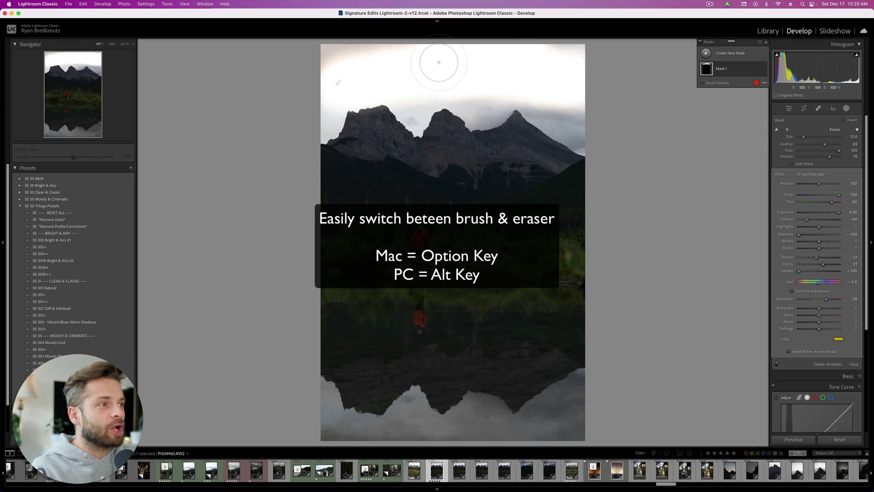
key(alt)
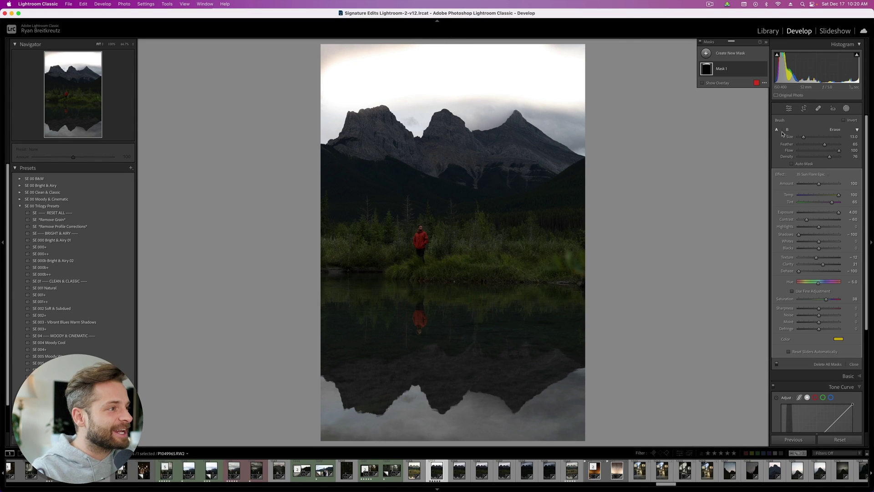
key(alt)
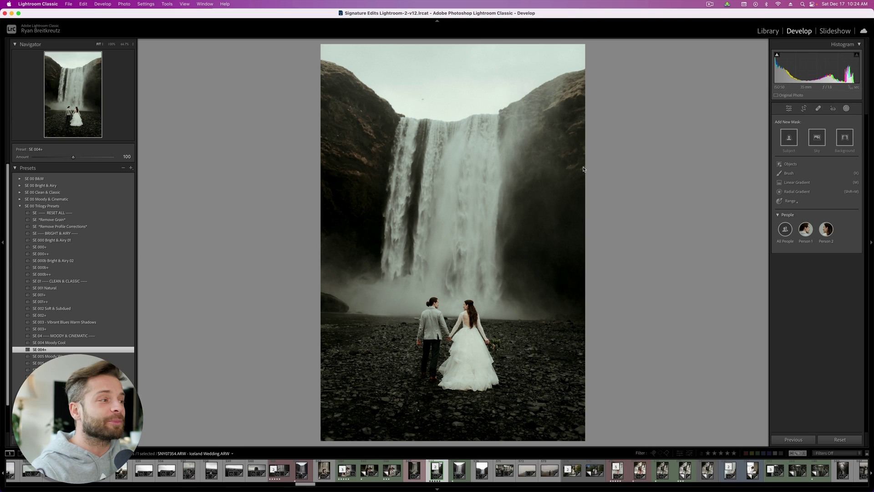
Draw a linear gradient down from the waterfall photo's top and darken its exposure to -1.09
key(k)
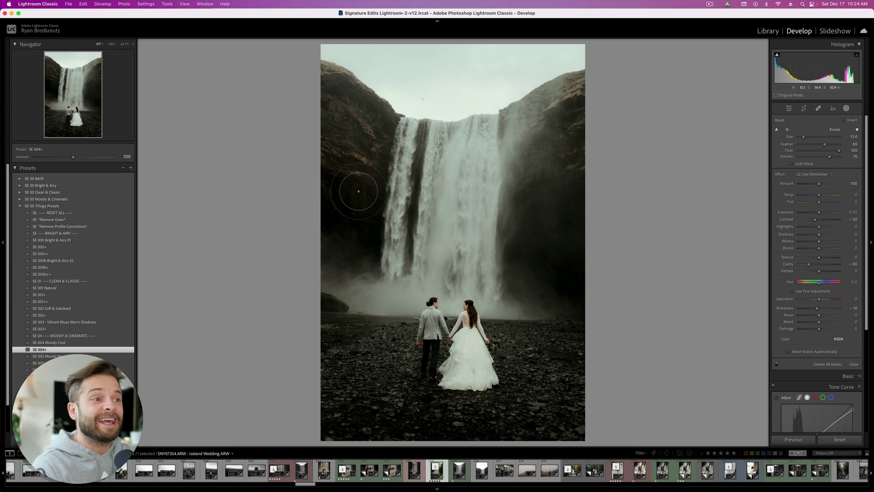
key(k)
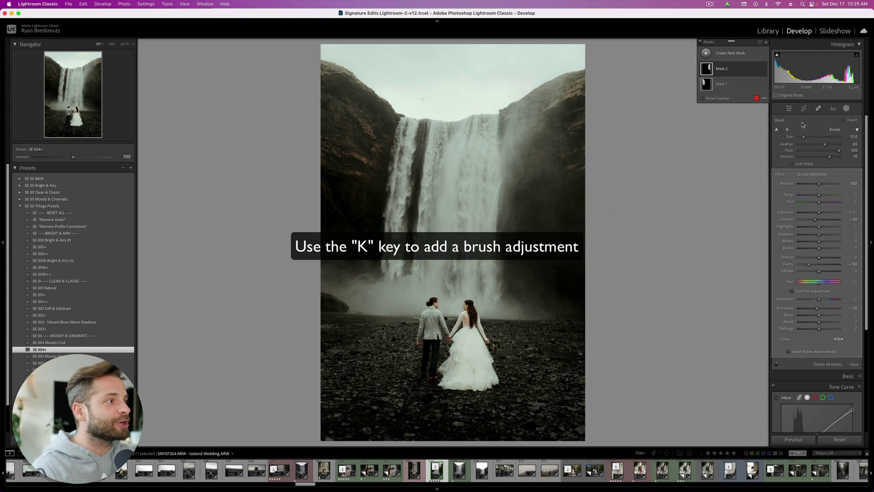
key(m)
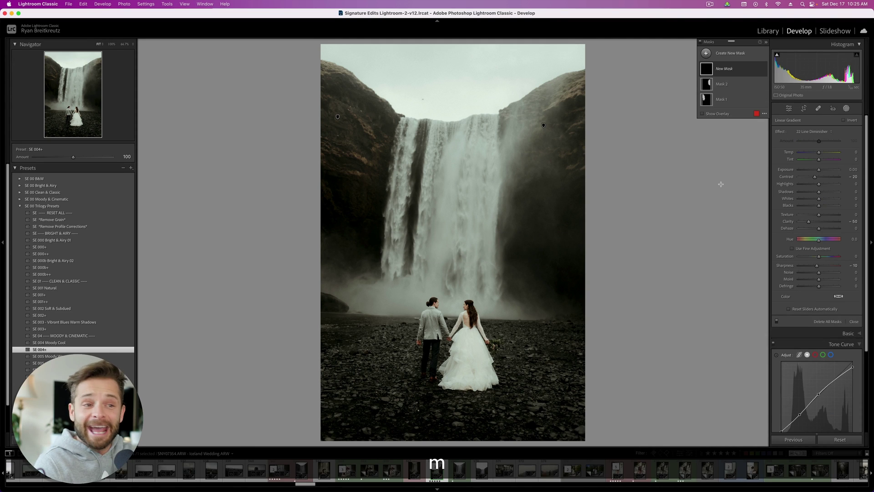
drag(439, 43, 431, 286)
drag(816, 171, 814, 170)
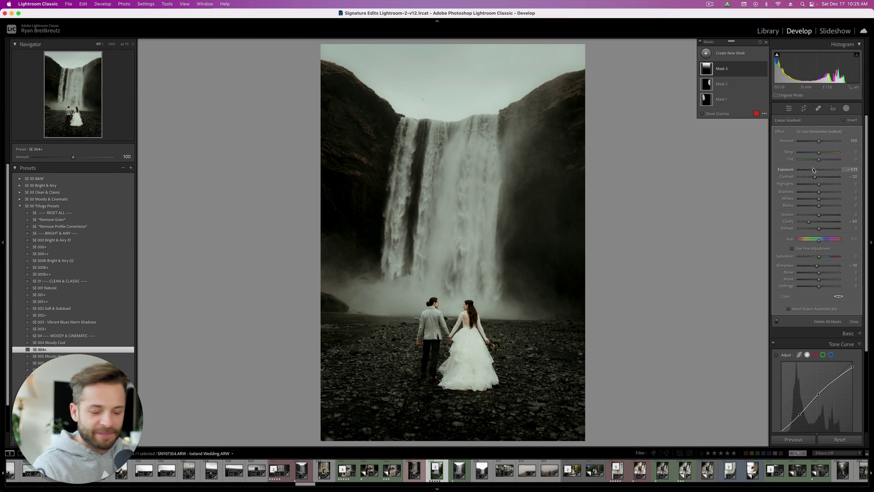
Add a radial mask around the couple, reset its adjustments, and lower its Clarity and Contrast
key(shift+m)
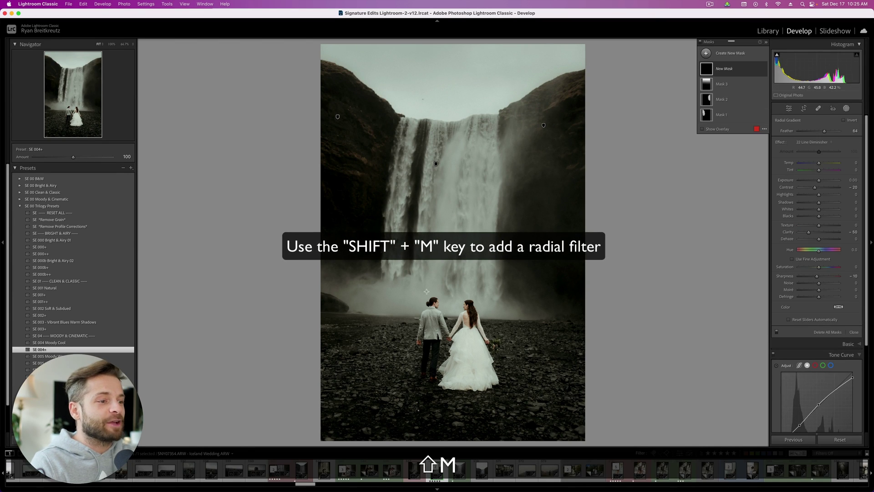
drag(420, 331, 484, 343)
key(alt)
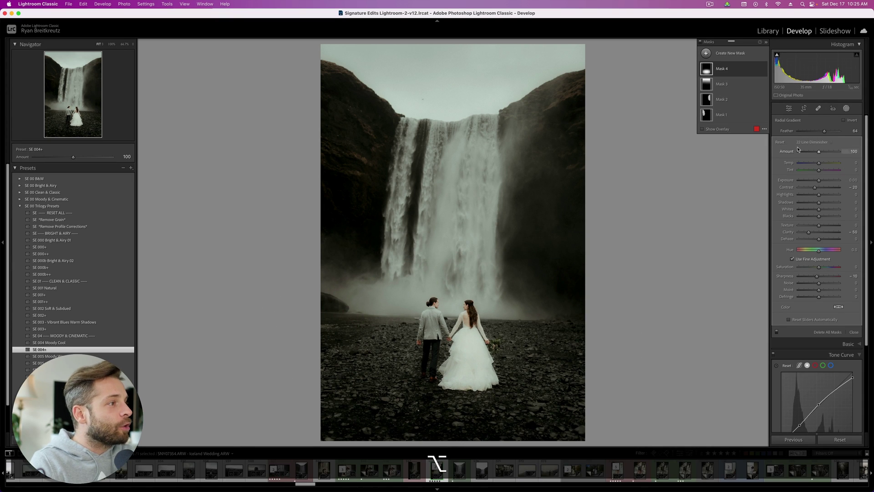
alt+click(780, 142)
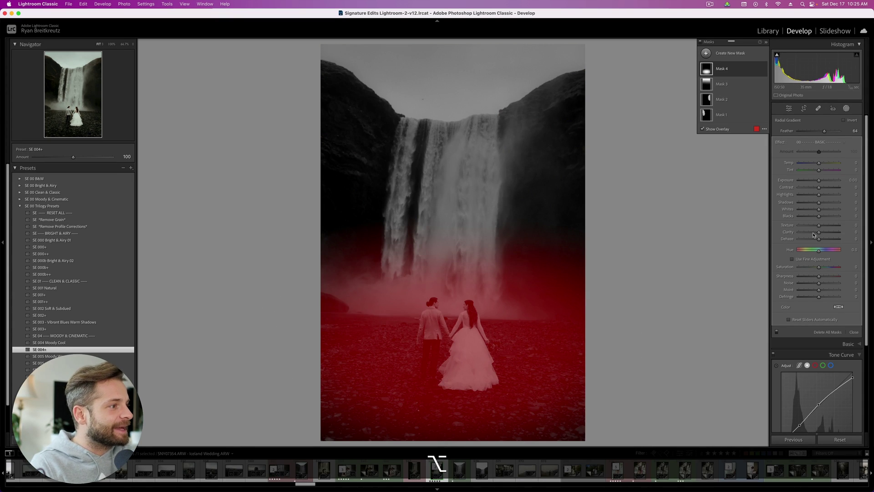
drag(815, 235, 811, 234)
mouse_move(819, 188)
mouse_down()
mouse_move(811, 189)
mouse_move(816, 181)
mouse_up()
key(shift+w)
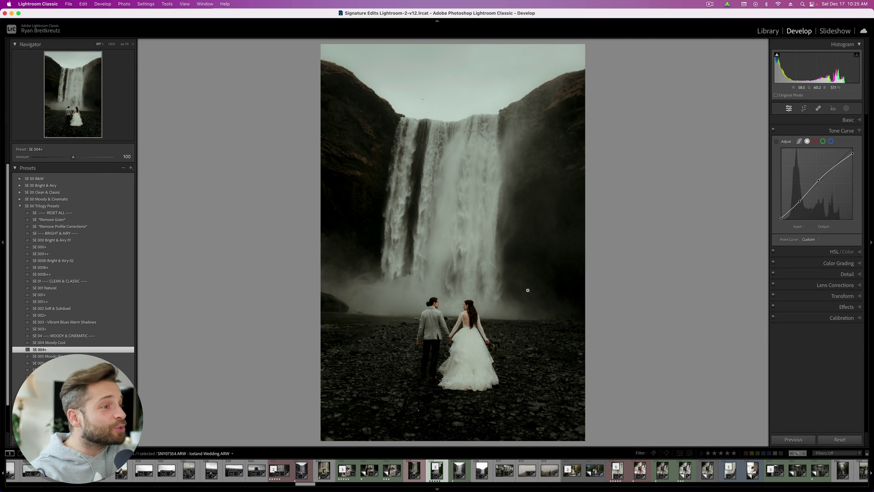
click(846, 109)
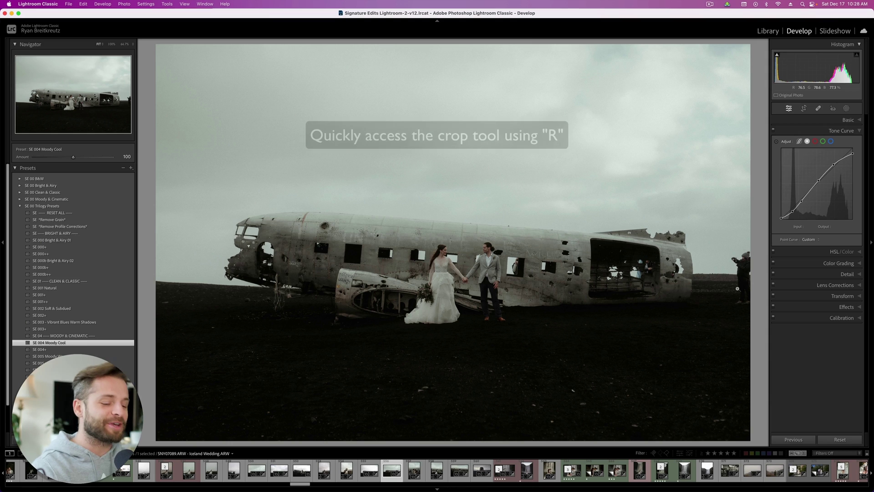
Crop the plane-wreck photo tighter by pulling in both top corners, and apply the crop
key(r)
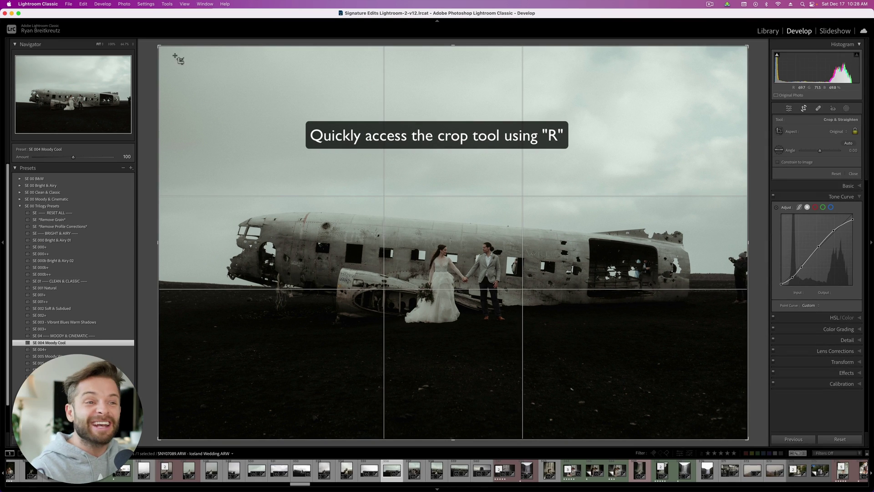
drag(159, 46, 180, 64)
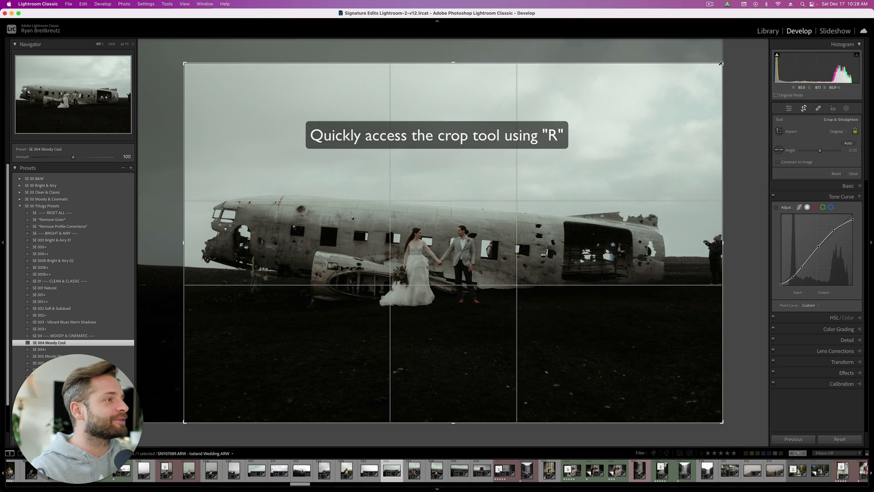
drag(722, 63, 707, 80)
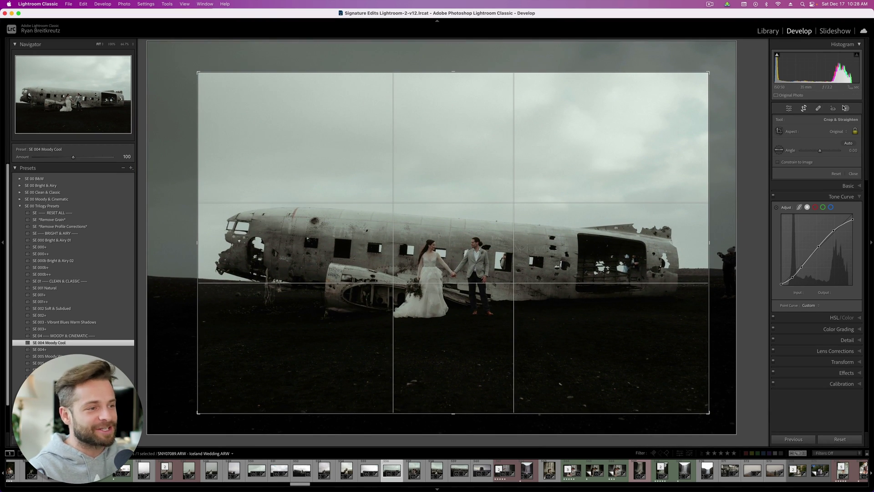
key(Return)
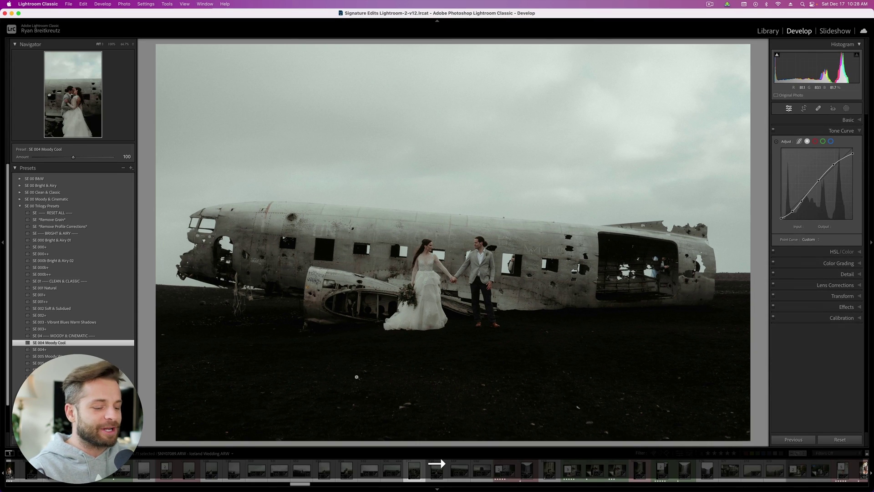
Cycle the crop guide overlays on the kissing-couple photo and shrink its crop keeping proportions
key(r)
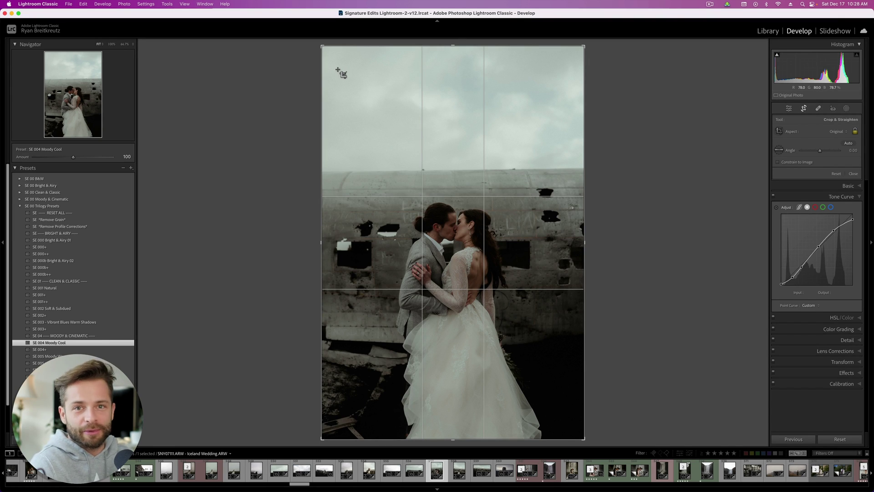
key(o)
key(o)
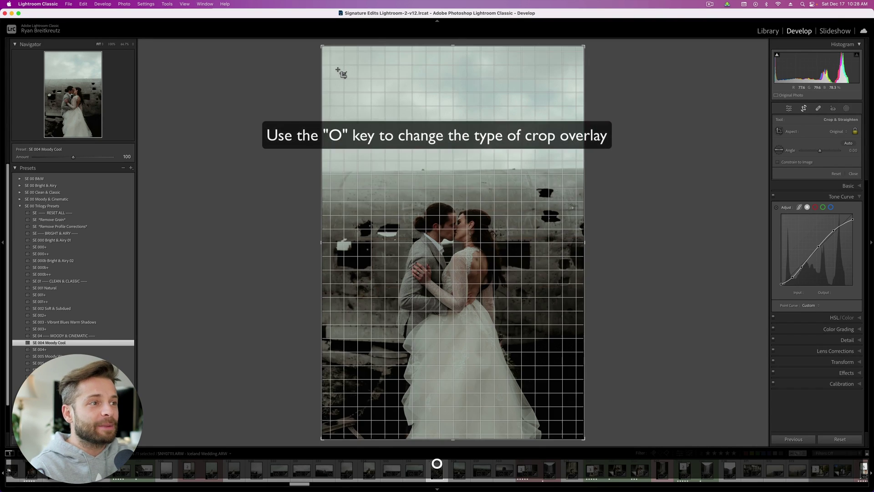
key(o)
key(o)
key(o)
key(o)
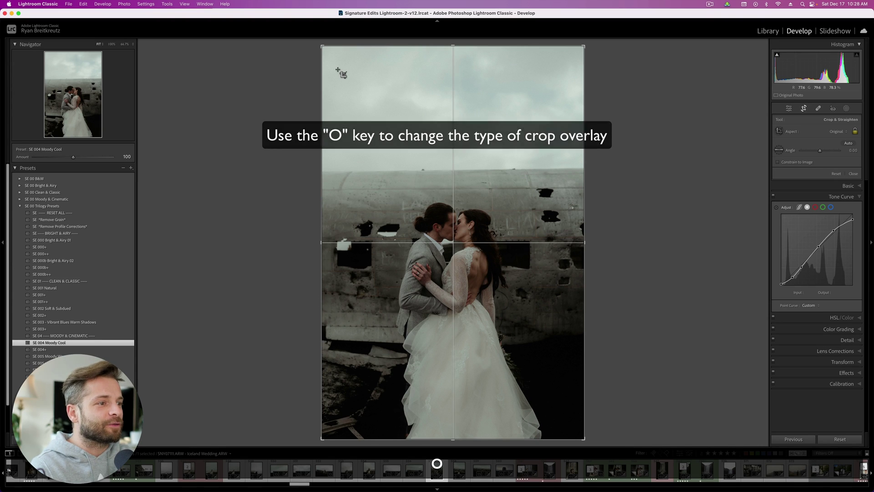
drag(341, 73, 258, 39)
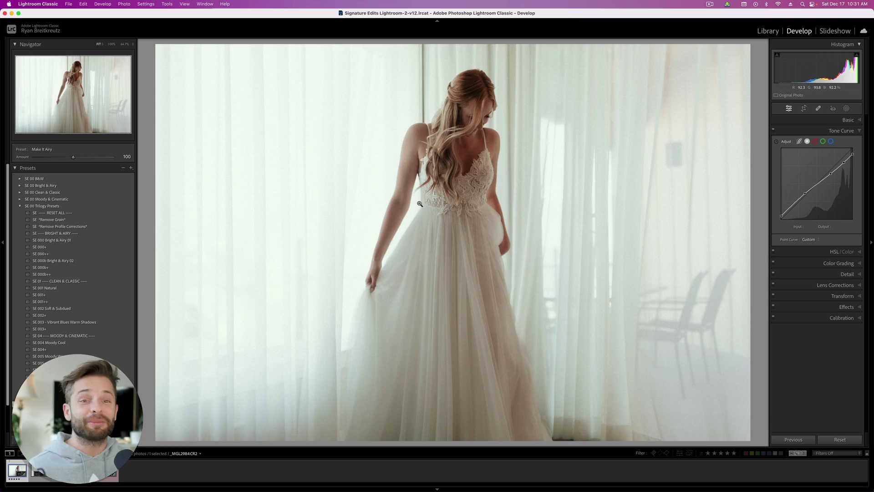
Step the bride photo's exposure up and down in small increments, ending at +0.73
key(equal)
key(minus)
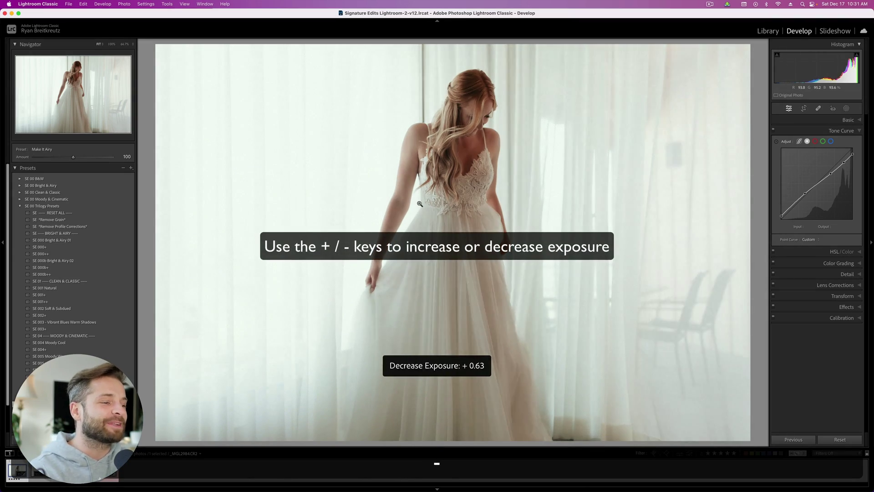
key(minus)
key(equal)
key(equal)
key(equal)
key(equal)
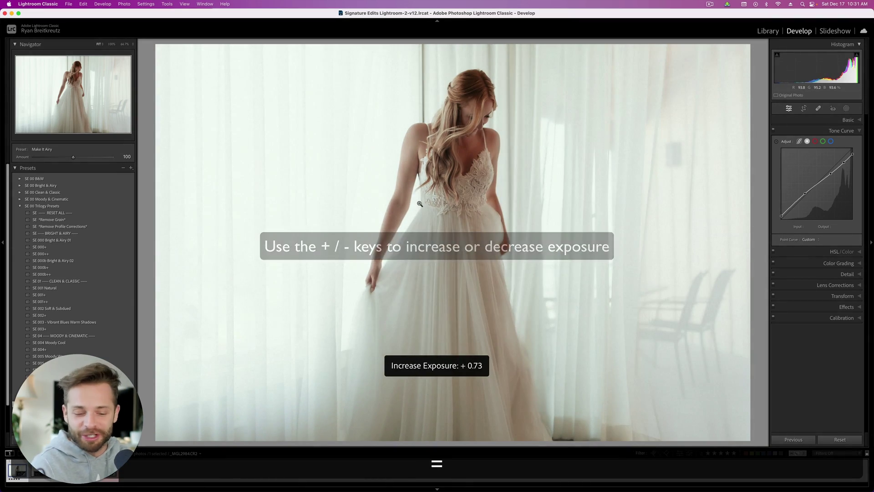
Shift the exposure in large steps down to -0.59, settling at about -0.26
key(shift+minus)
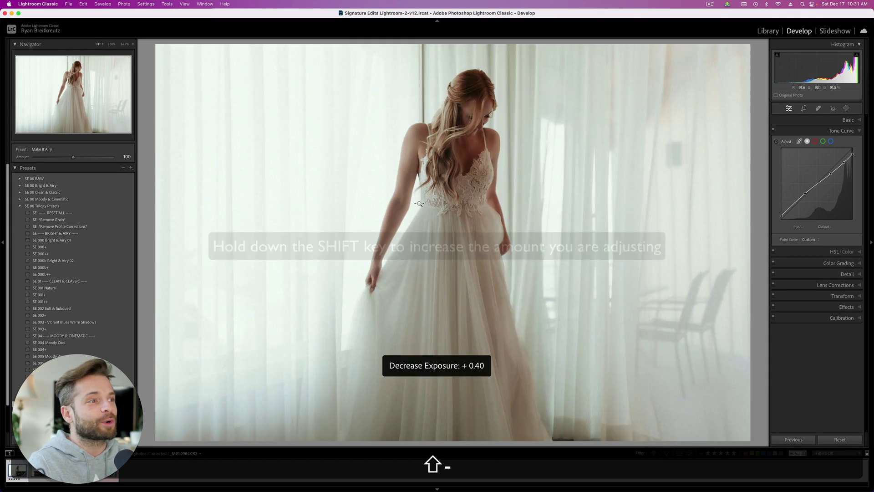
key(shift+minus)
key(shift+equal)
key(shift+equal)
key(shift+equal)
key(shift+minus)
key(shift+minus)
key(shift+minus)
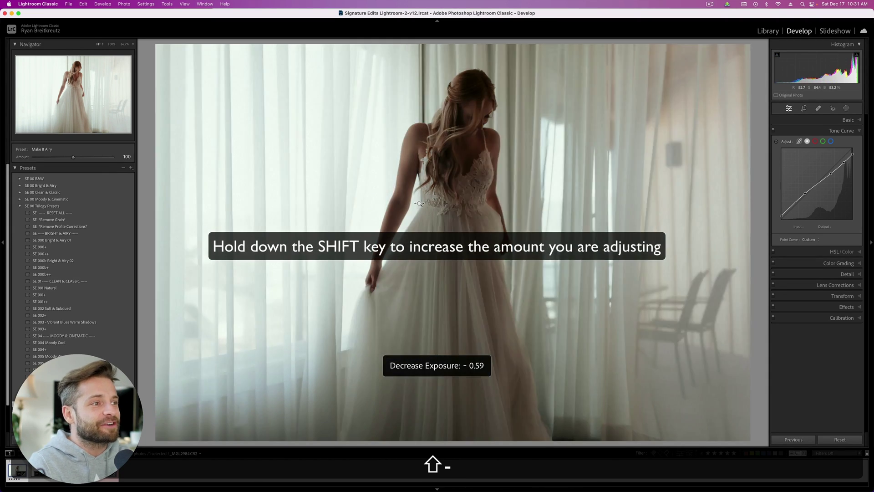
key(shift+equal)
key(shift+equal)
key(shift+equal)
Move past the close-up photo, lowering its exposure, on to the veiled-couple photo
key(shift+minus)
key(shift+Right)
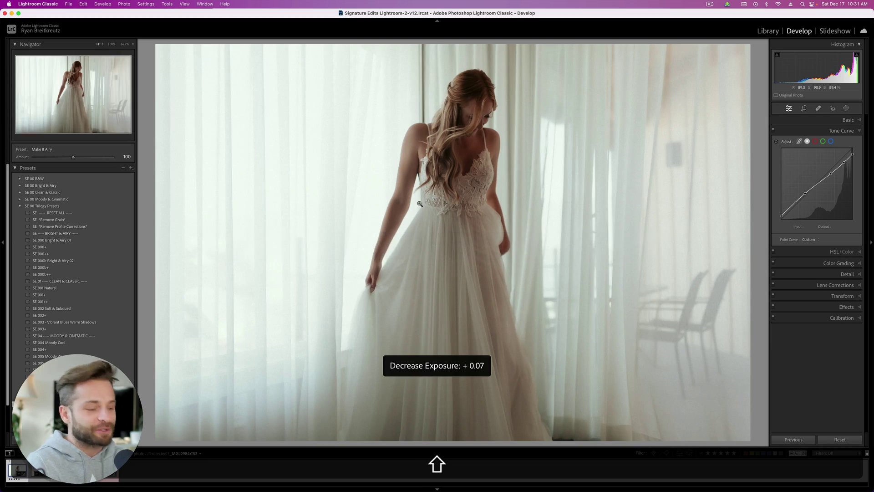
key(shift+minus)
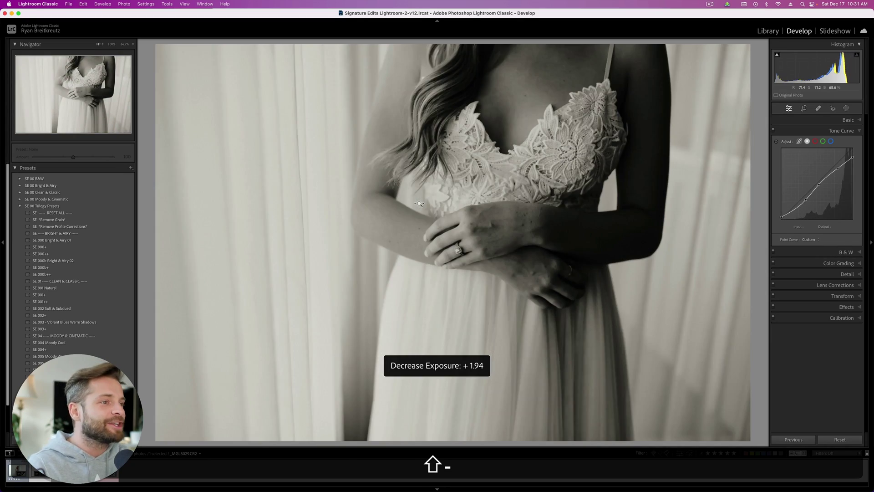
key(shift+Right)
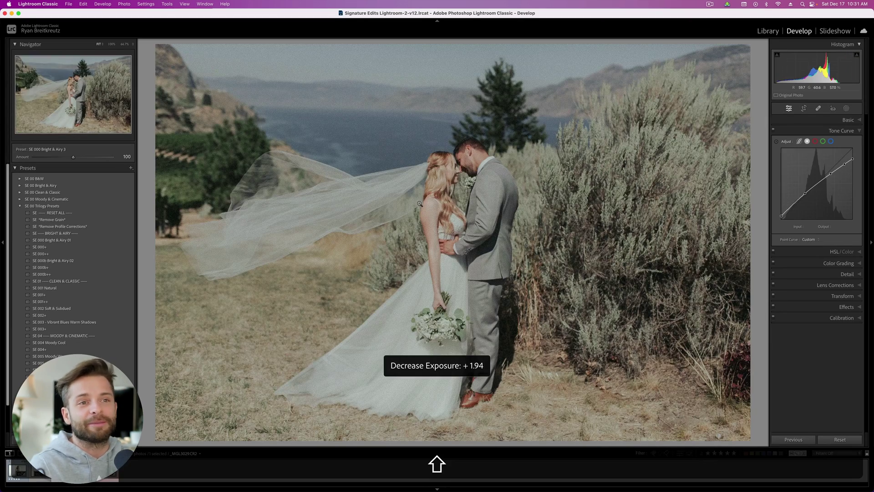
Nudge the lakeside photo's exposure up and down, returning it to +0.00
key(shift+equal)
key(shift+minus)
key(shift+minus)
key(shift+minus)
key(shift+minus)
key(shift+equal)
key(shift+equal)
key(shift+equal)
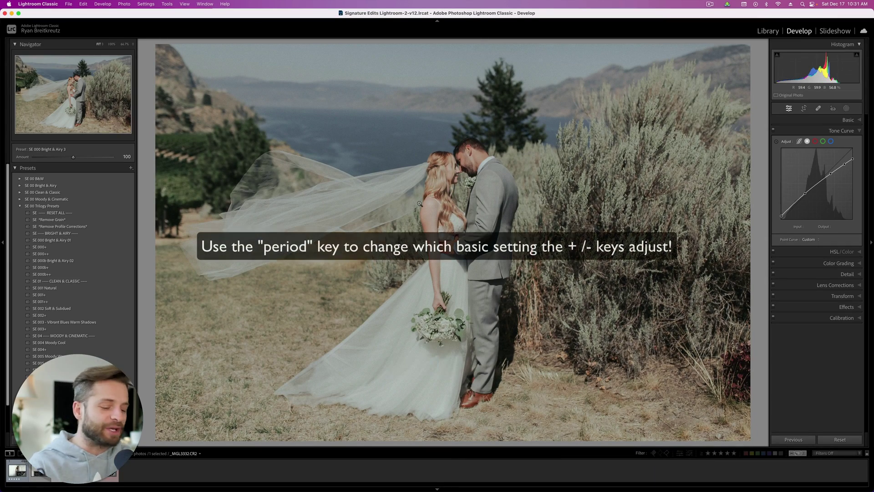
Cycle the adjusted setting to Clarity, raise it to +59, then ease it back down
key(period)
key(period)
key(period)
key(period)
key(period)
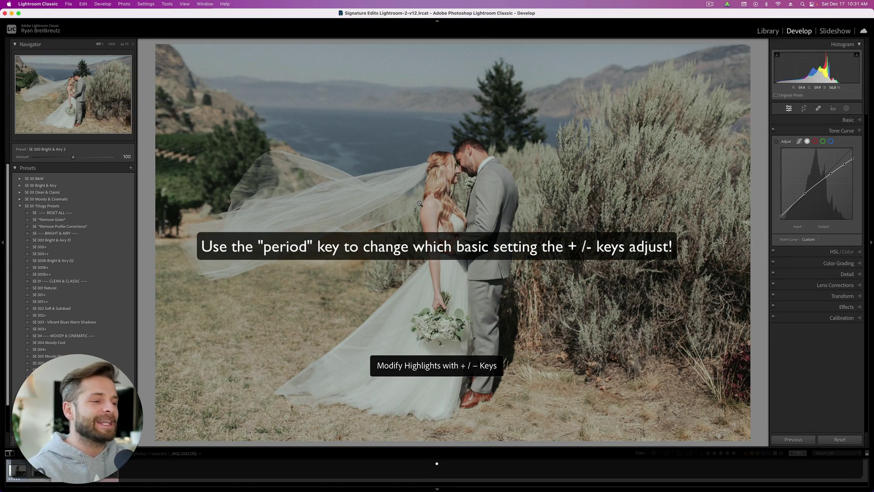
key(period)
key(period)
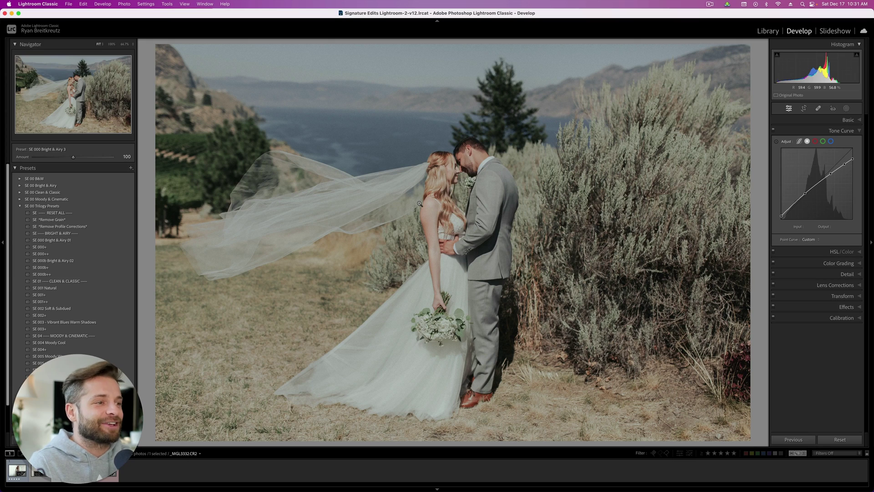
key(shift+minus)
key(shift+equal)
key(shift+equal)
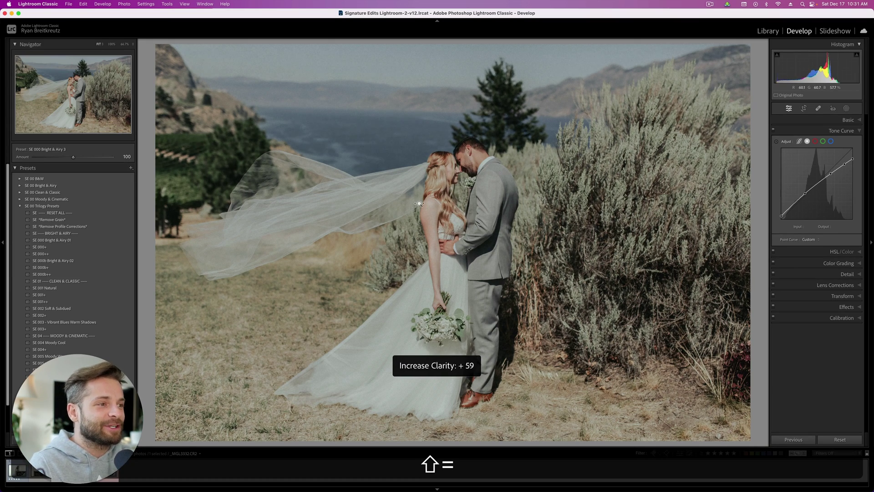
key(shift+minus)
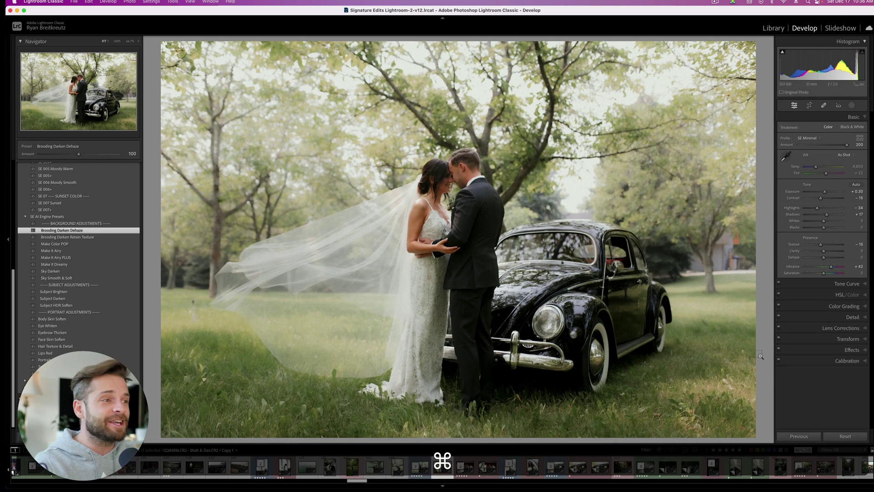
Undo the Brooding Darken Dehaze preset on the veil-and-car photo, then redo it
key(super+z)
key(super+z)
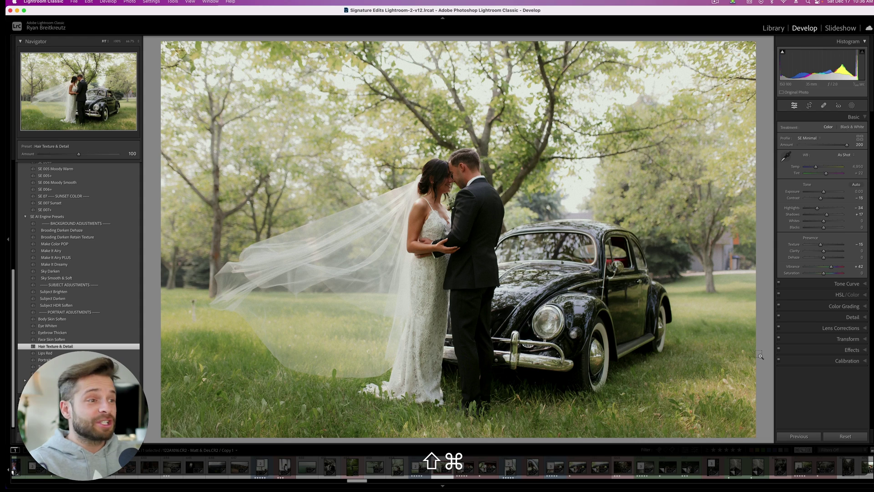
key(shift+super+z)
key(shift+super+z)
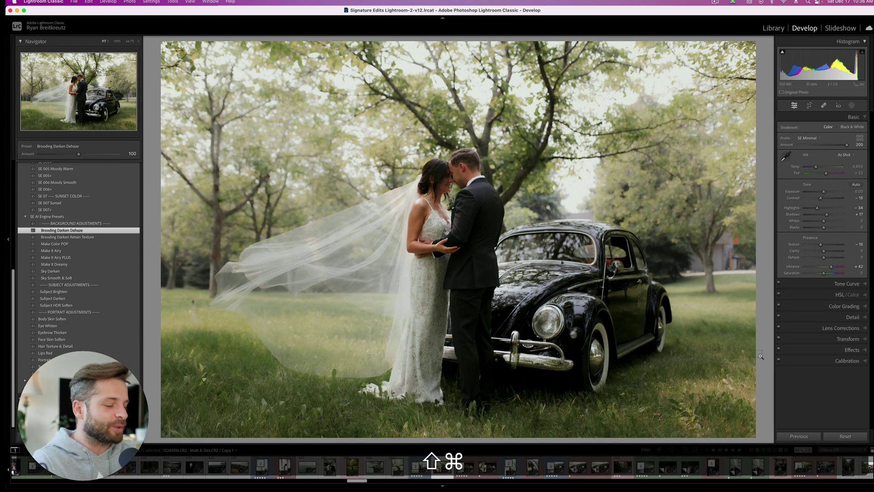
key(shift+super+backslash)
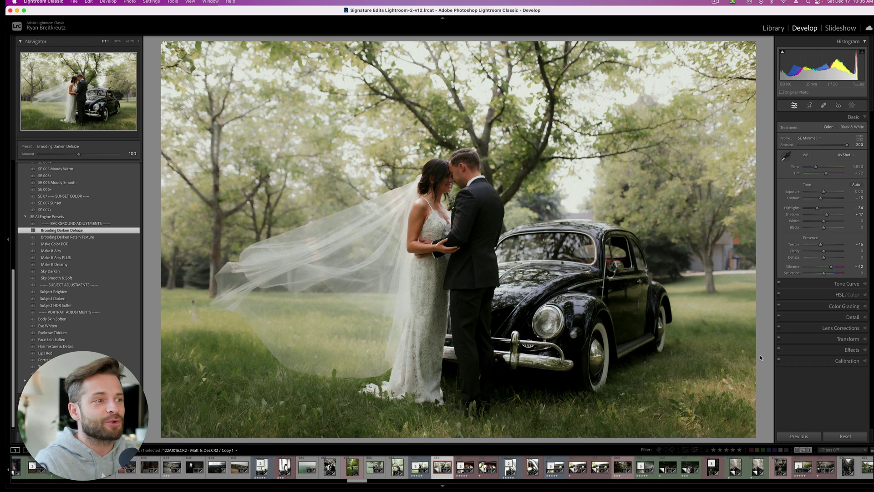
key(shift+super+z)
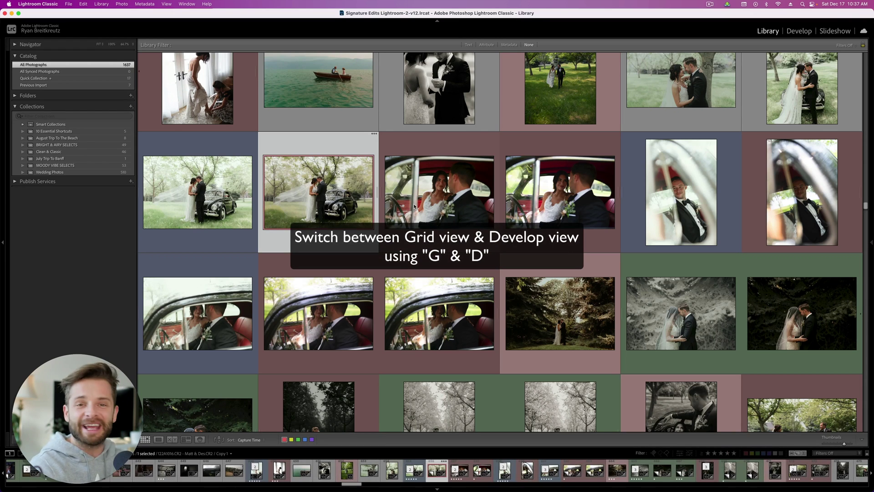
Switch twice between the wedding-photo Grid (G) and Develop (D), scrolling the grid in between
key(d)
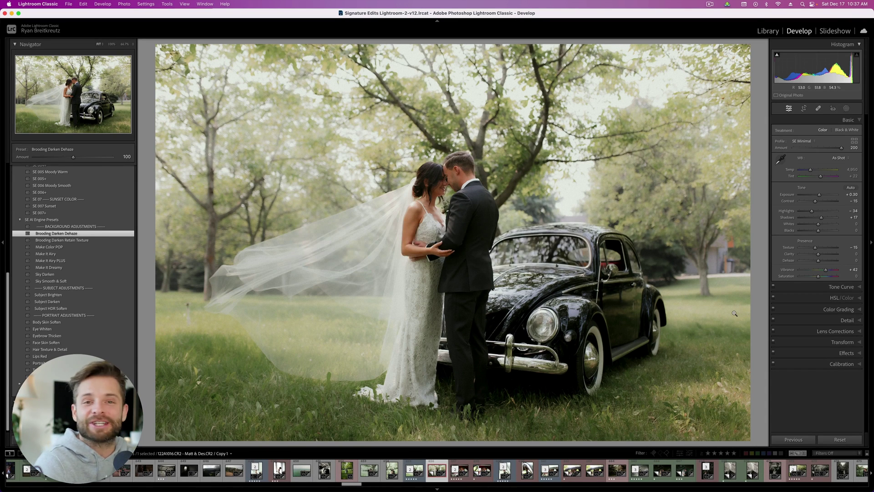
key(g)
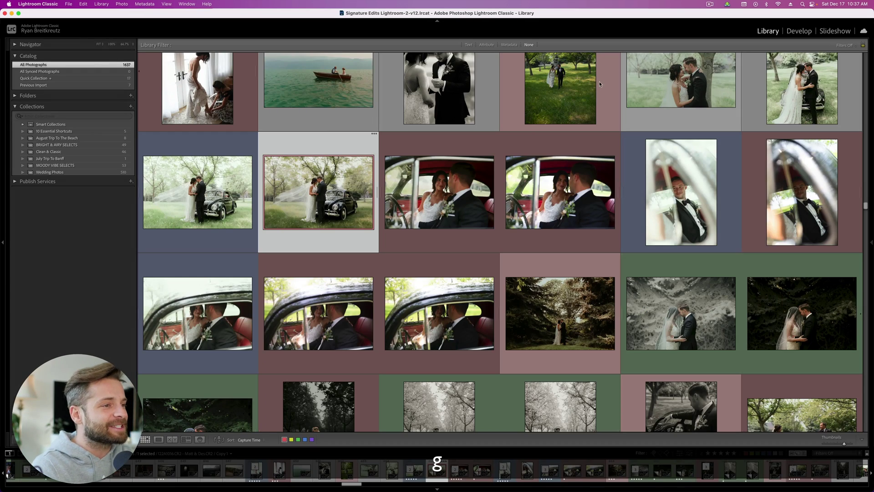
scroll(417, 382, down, 3)
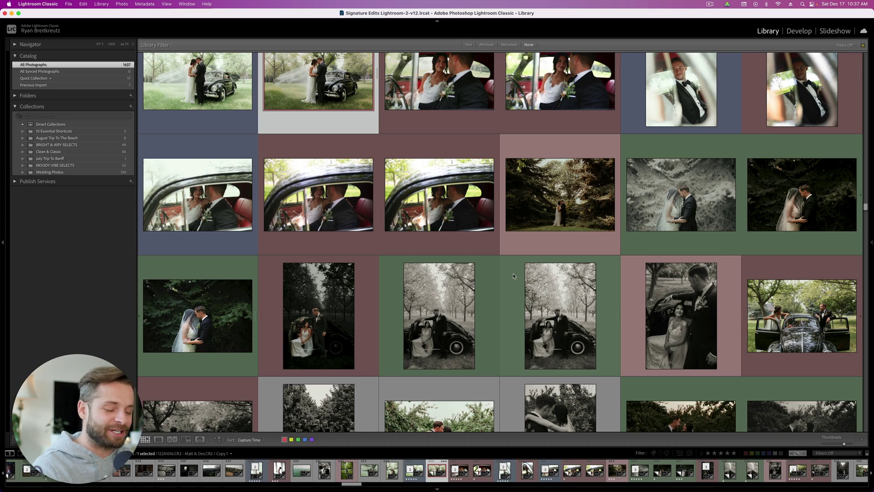
key(d)
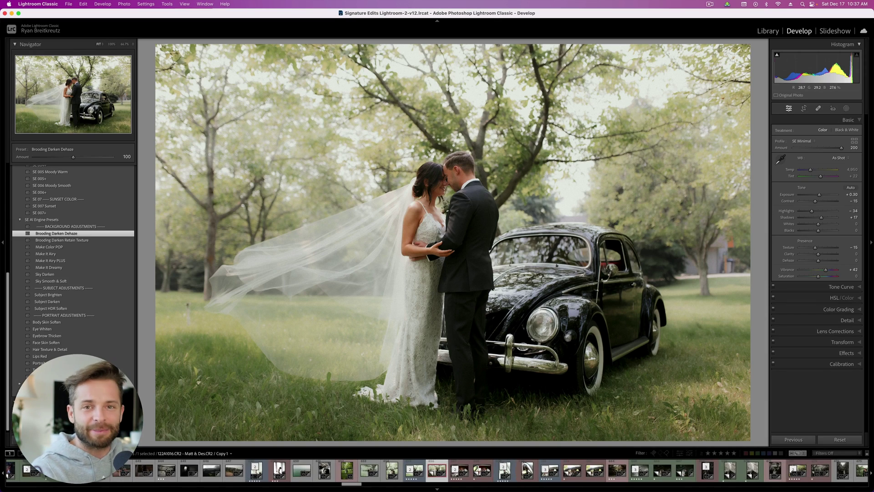
key(g)
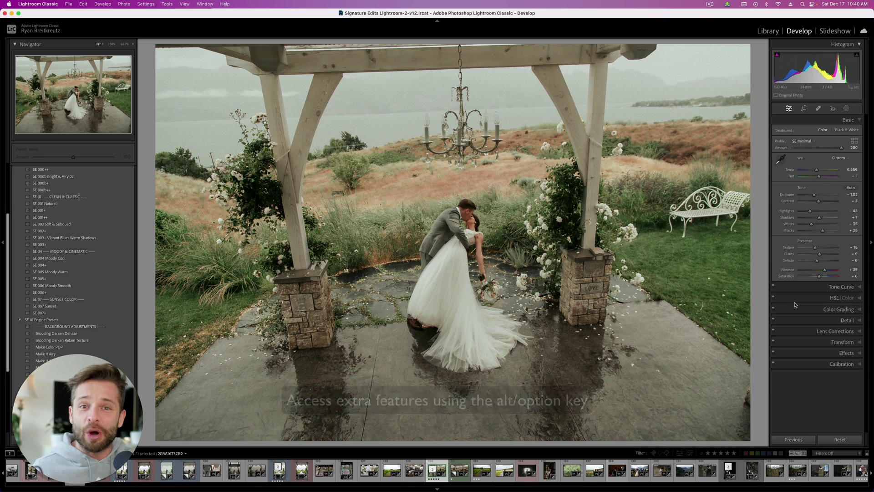
Brush-mask the pergola photo with K, toggle the eraser with Alt, then exit masking
key(k)
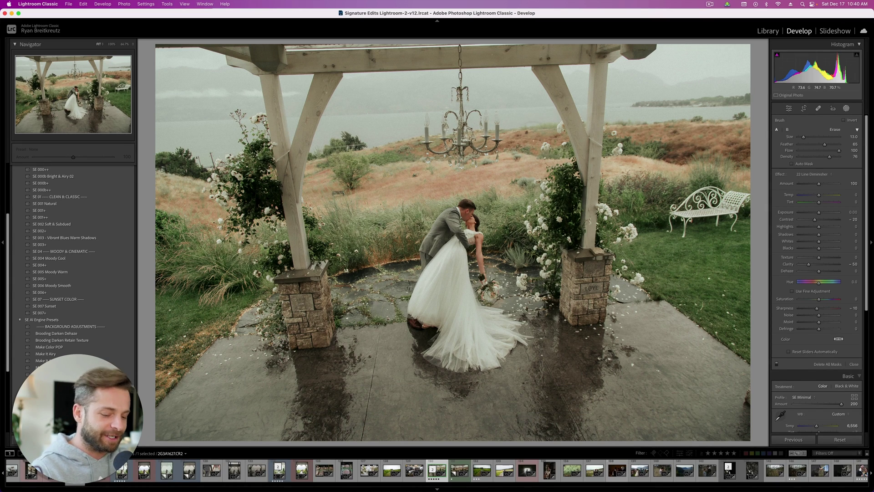
key(alt)
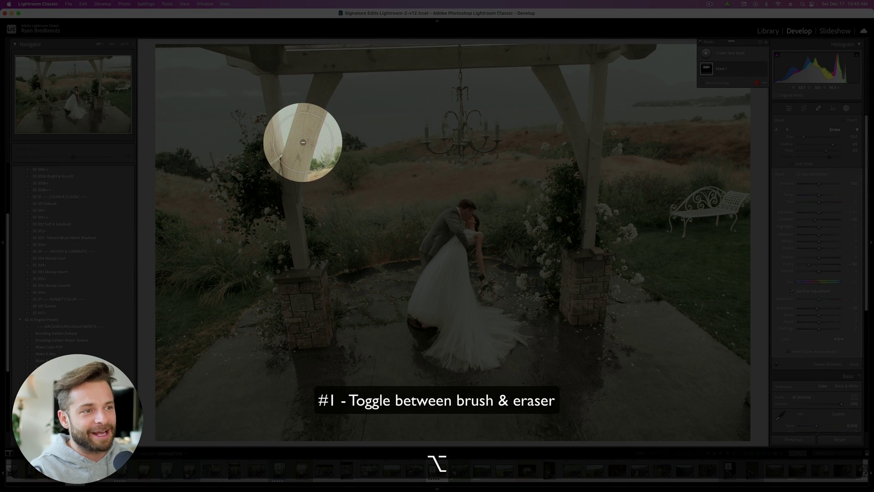
key(Return)
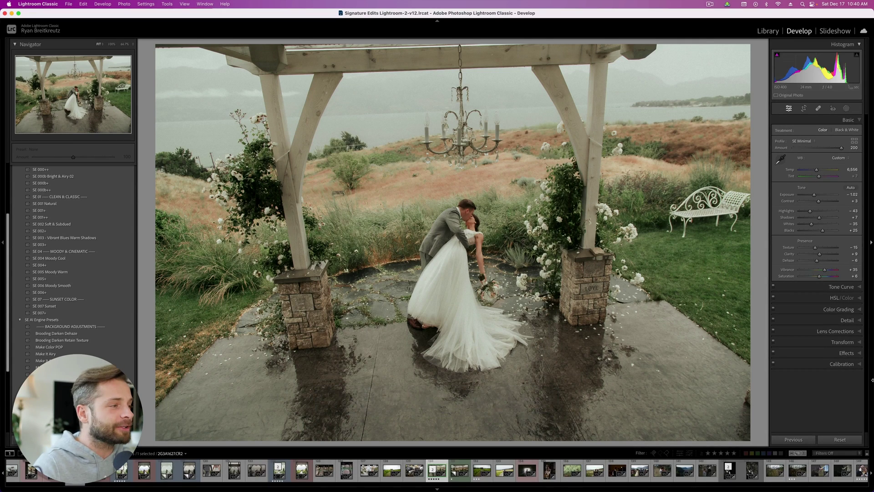
key(alt)
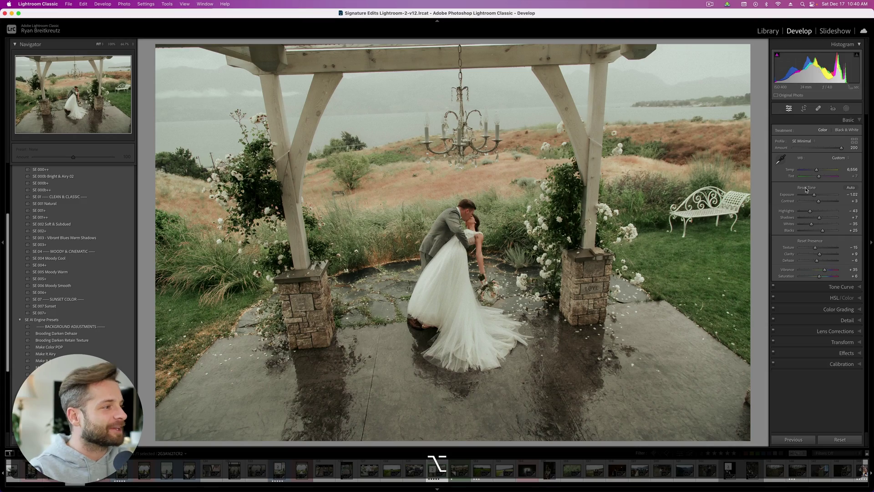
Alt-reset Presence, the tone curve and HSL saturation, then undo to restore saturation
alt+click(821, 242)
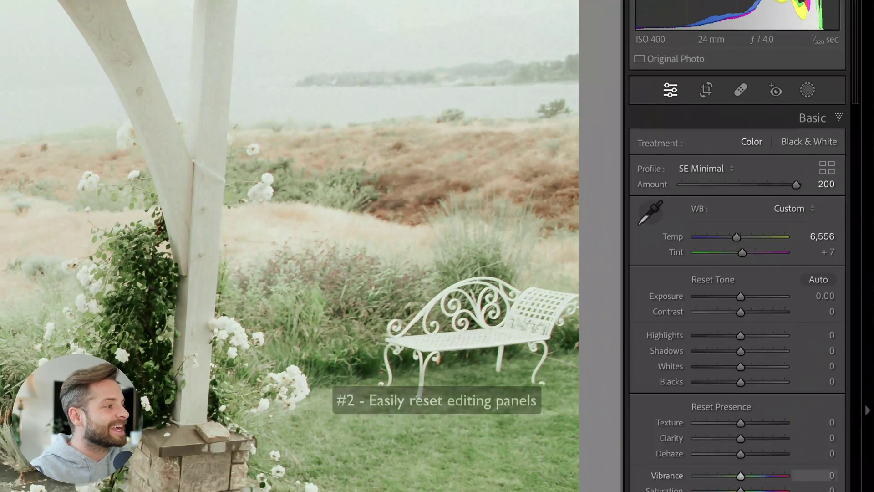
key(alt)
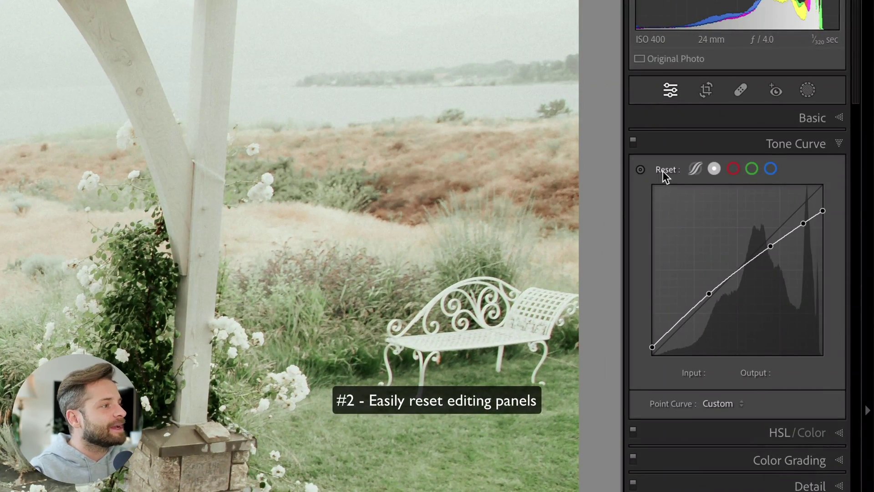
alt+click(662, 170)
click(833, 287)
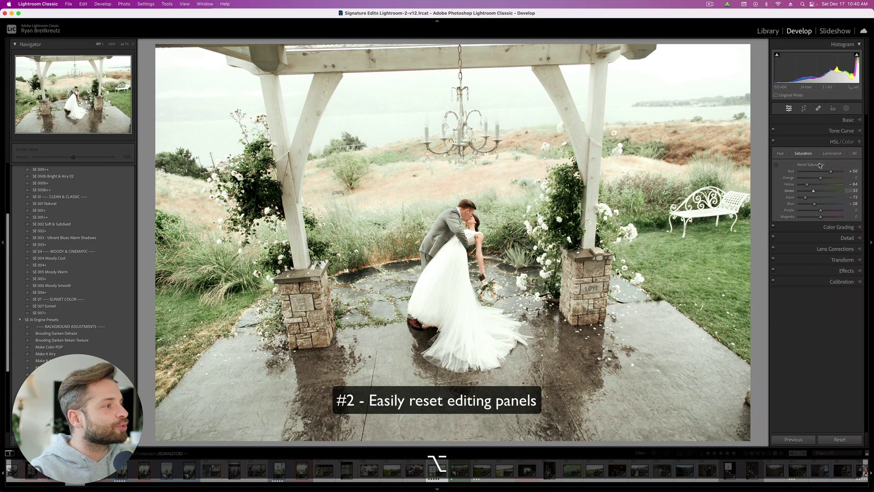
alt+click(814, 165)
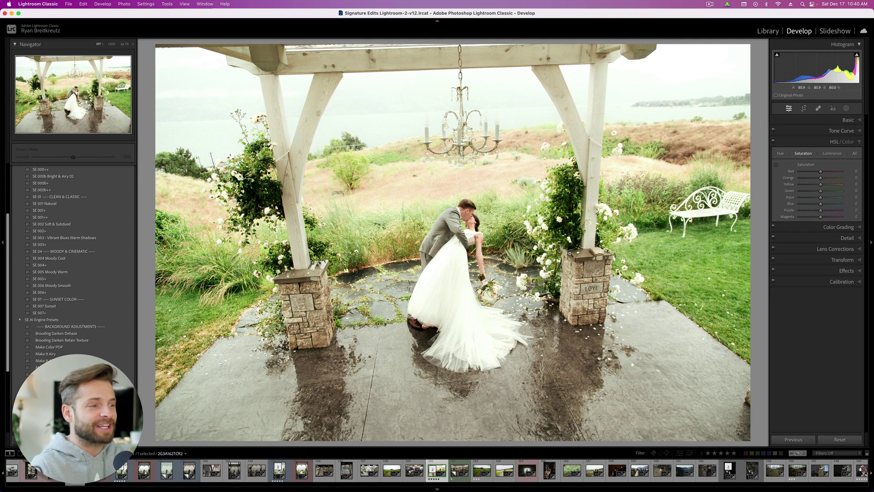
key(super+z)
key(super+z)
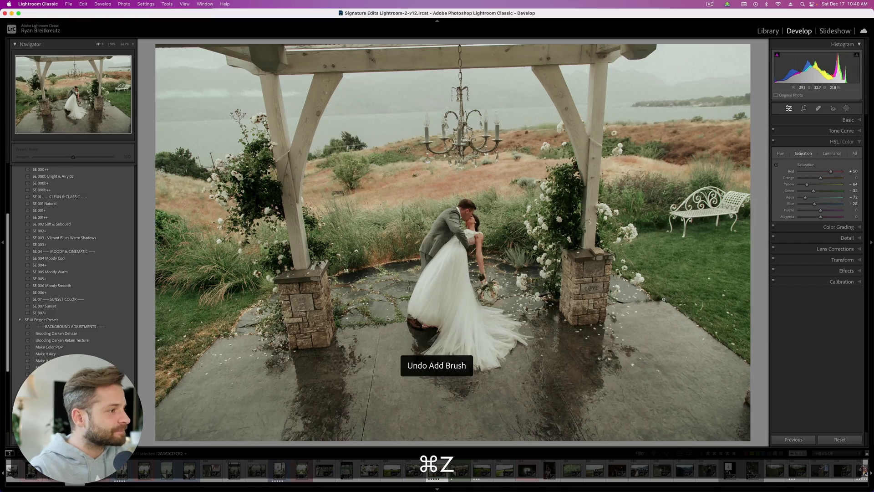
click(845, 239)
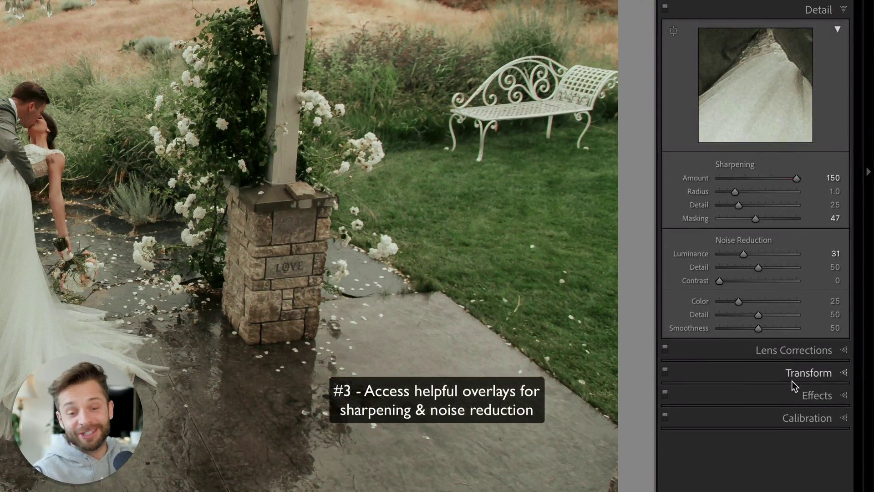
Alt-drag the sharpening sliders with the grey-mask preview, reaching Radius 0.7 and Detail 100
key(alt)
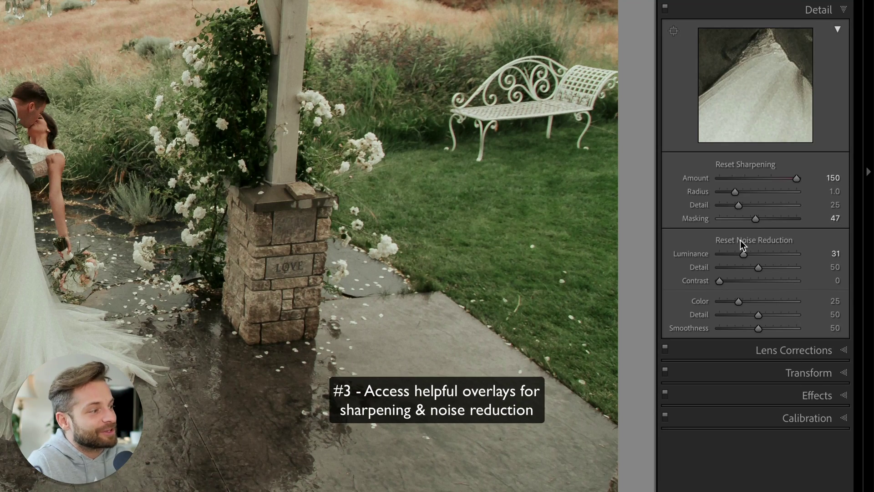
drag(735, 192, 743, 191)
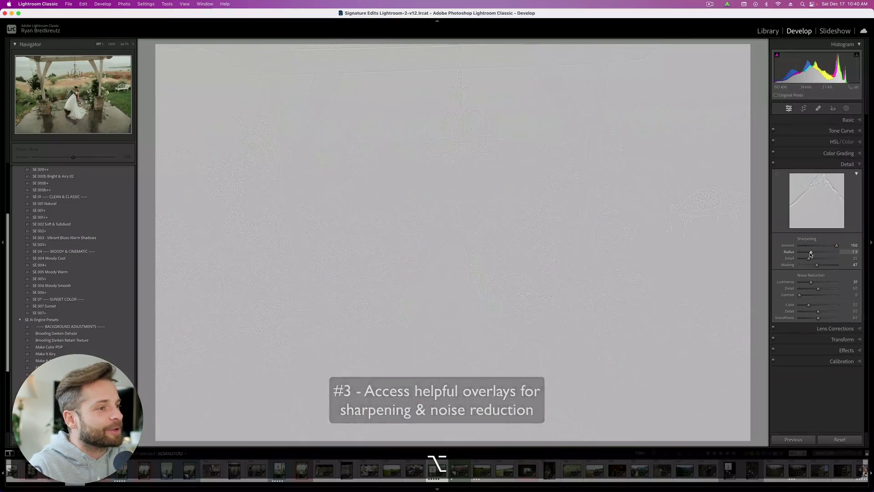
drag(811, 254, 827, 269)
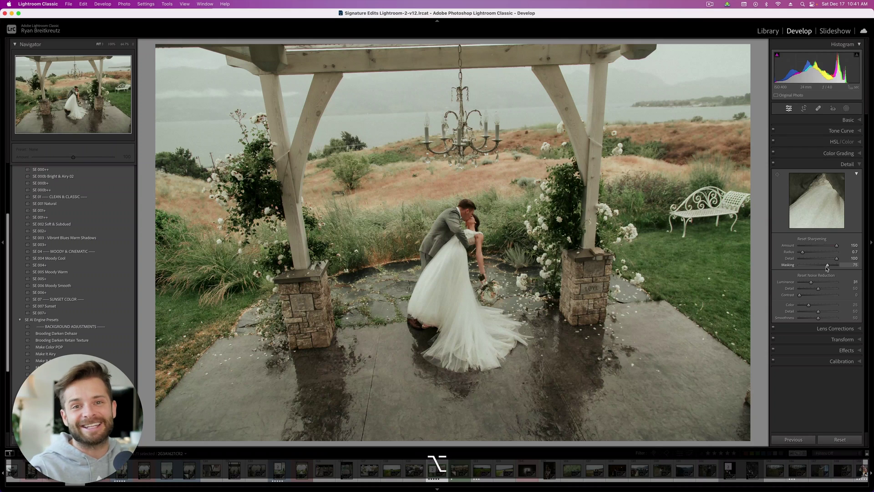